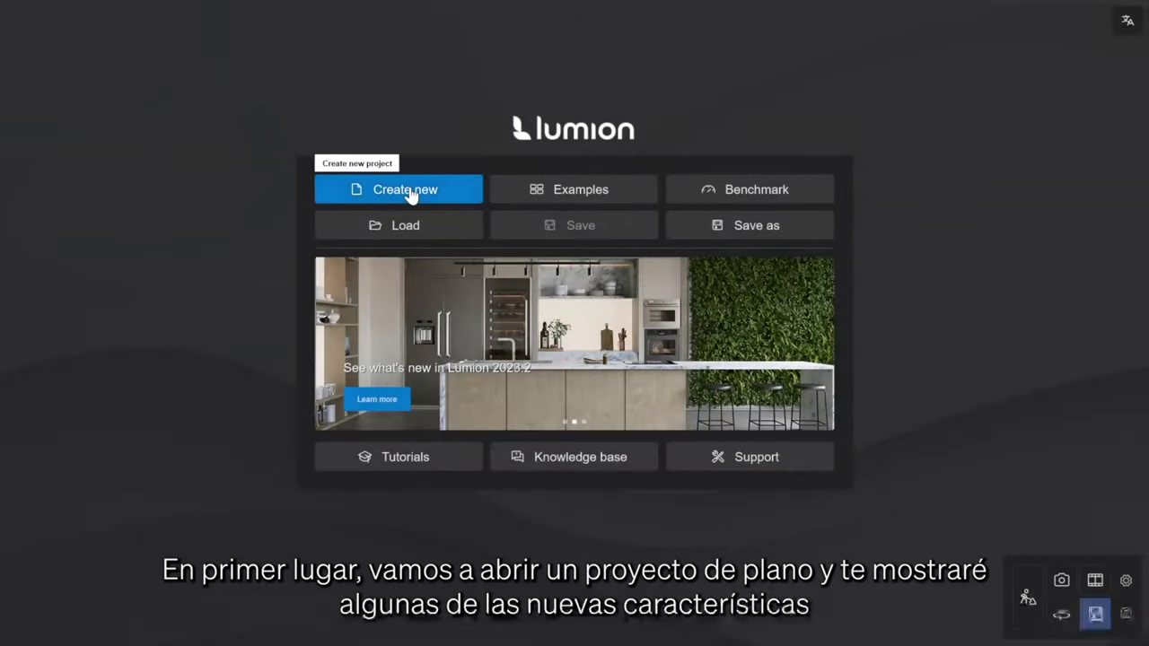
Create a new project from the Forest environment template
{"action": "left_click", "coordinate": [408, 196]}
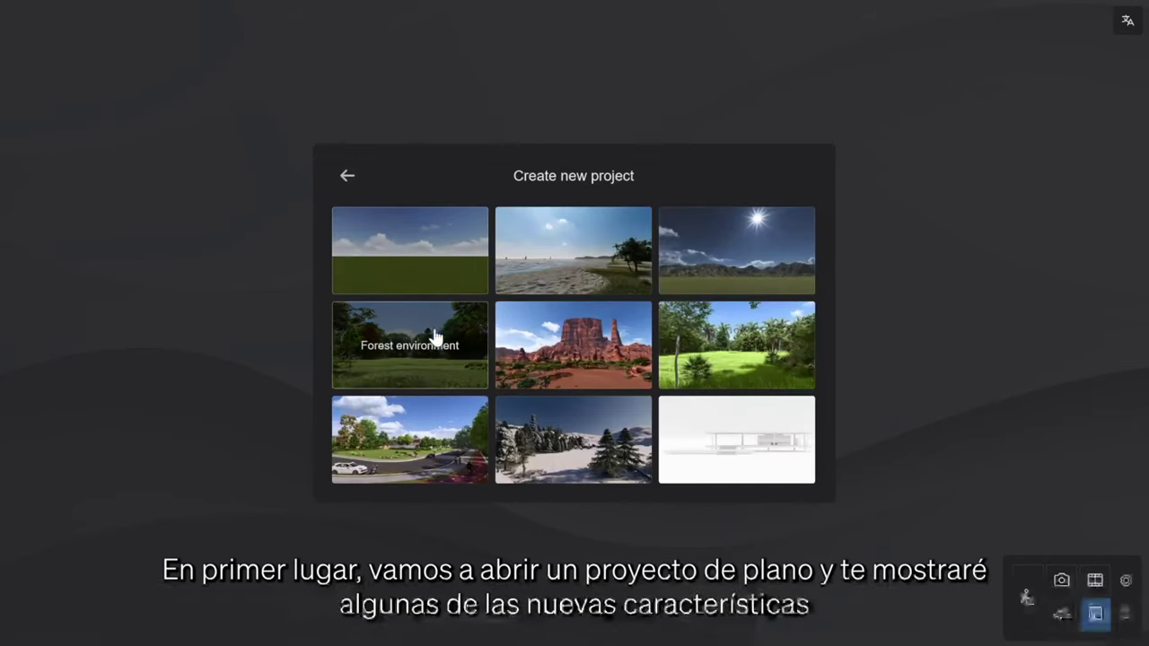
{"action": "left_click", "coordinate": [437, 369]}
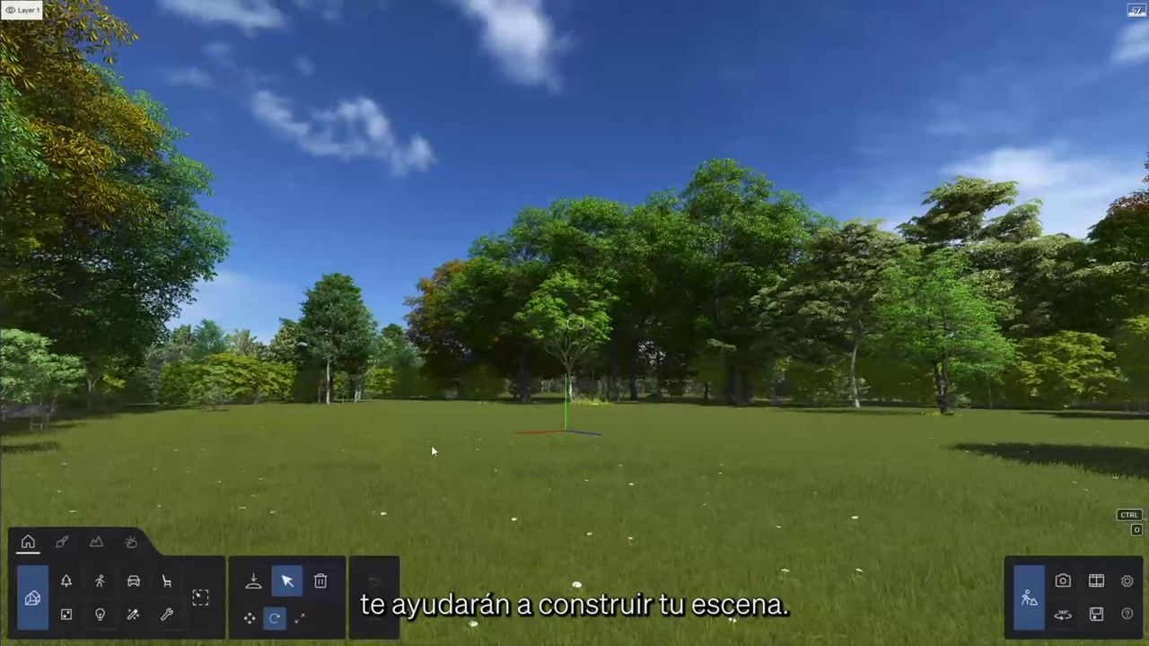
Apply the landscape textures Grass_004, SnowGrass_001 and SnowGrass_002 in turn, ending with the grey ground texture beside the sand one
{"action": "left_click", "coordinate": [96, 543]}
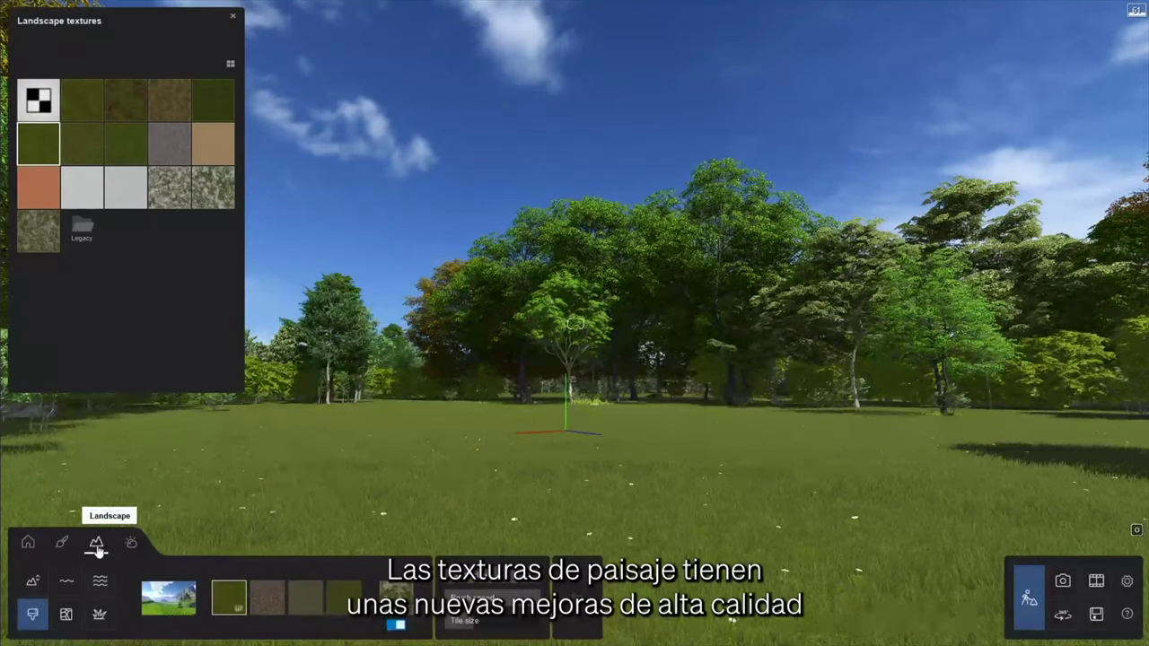
{"action": "left_click", "coordinate": [206, 109]}
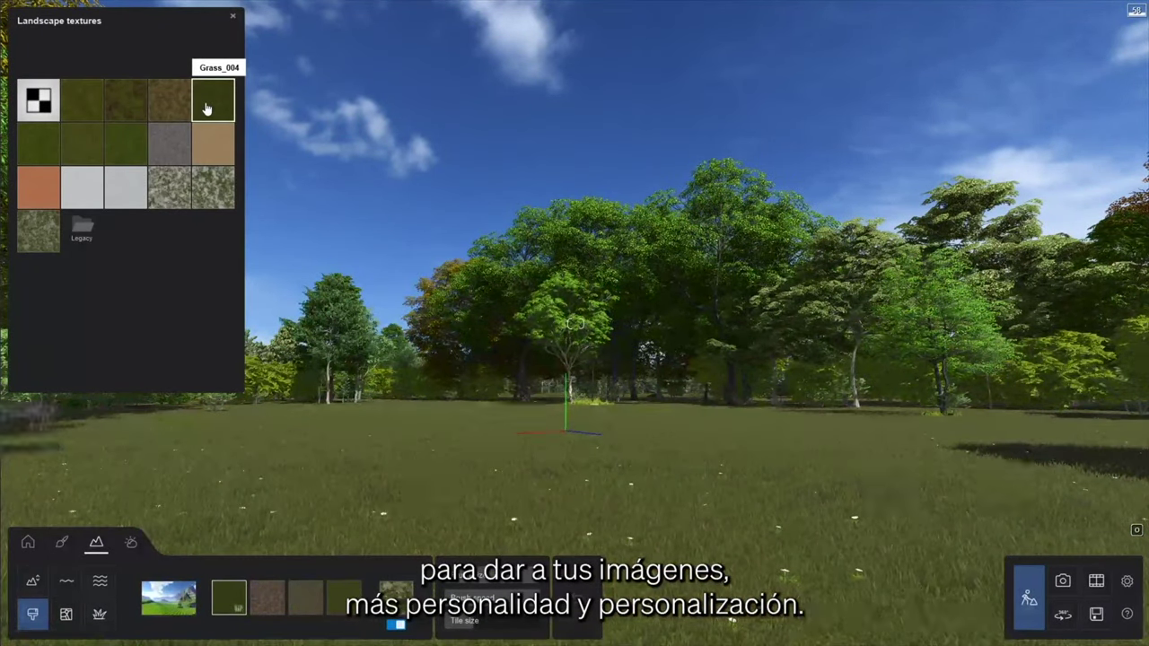
{"action": "left_click", "coordinate": [166, 193]}
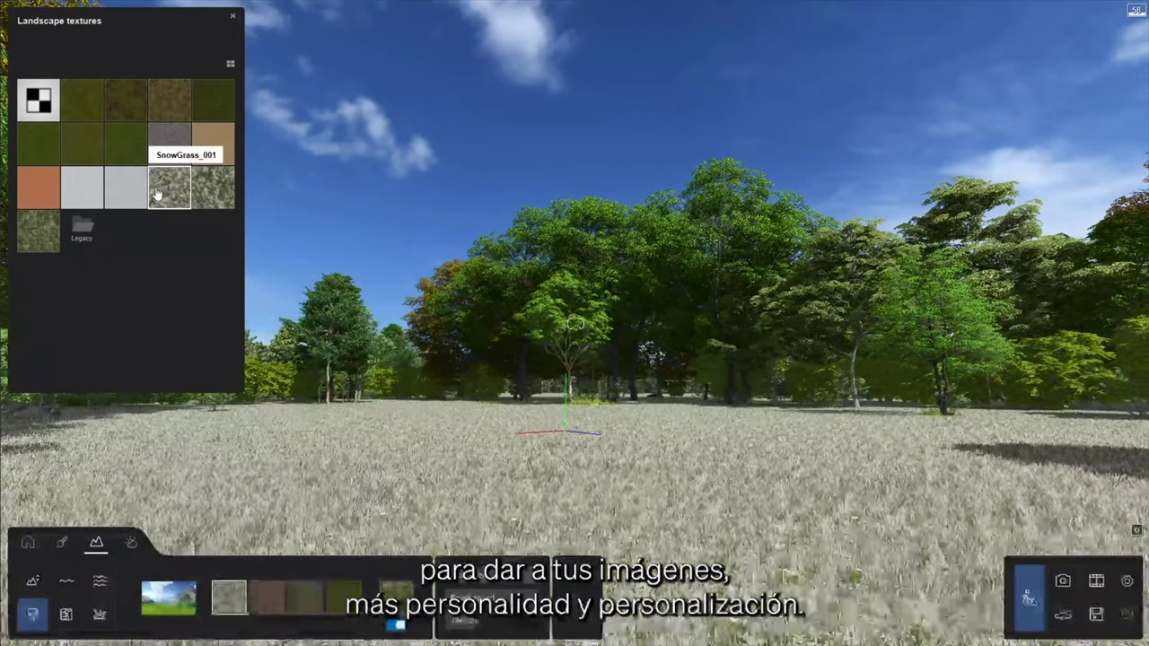
{"action": "left_click", "coordinate": [211, 199]}
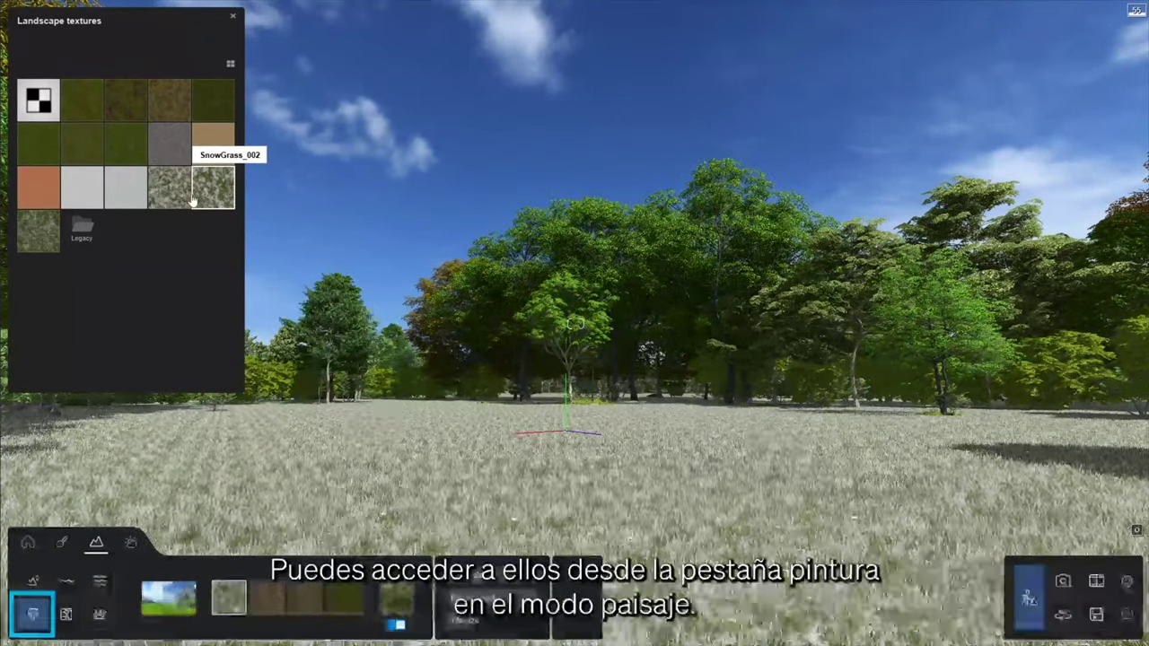
{"action": "left_click", "coordinate": [166, 154]}
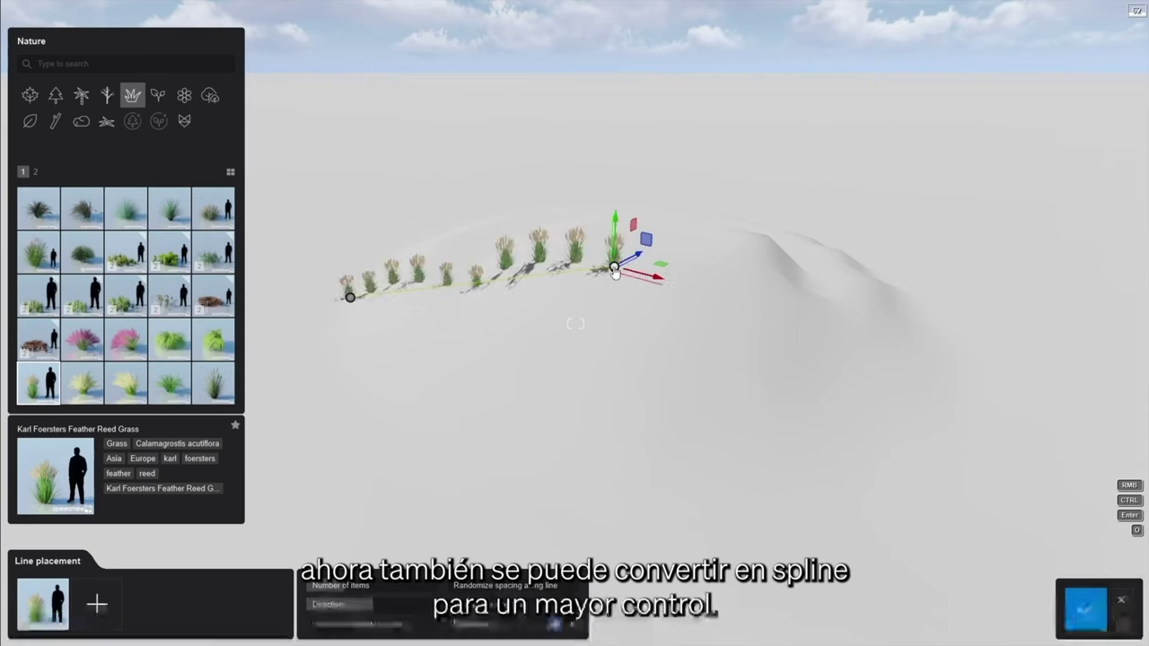
Extend the Karl Foersters Feather Reed Grass line over the hill with another point and align the plants to the terrain slope
{"action": "left_click", "coordinate": [883, 326]}
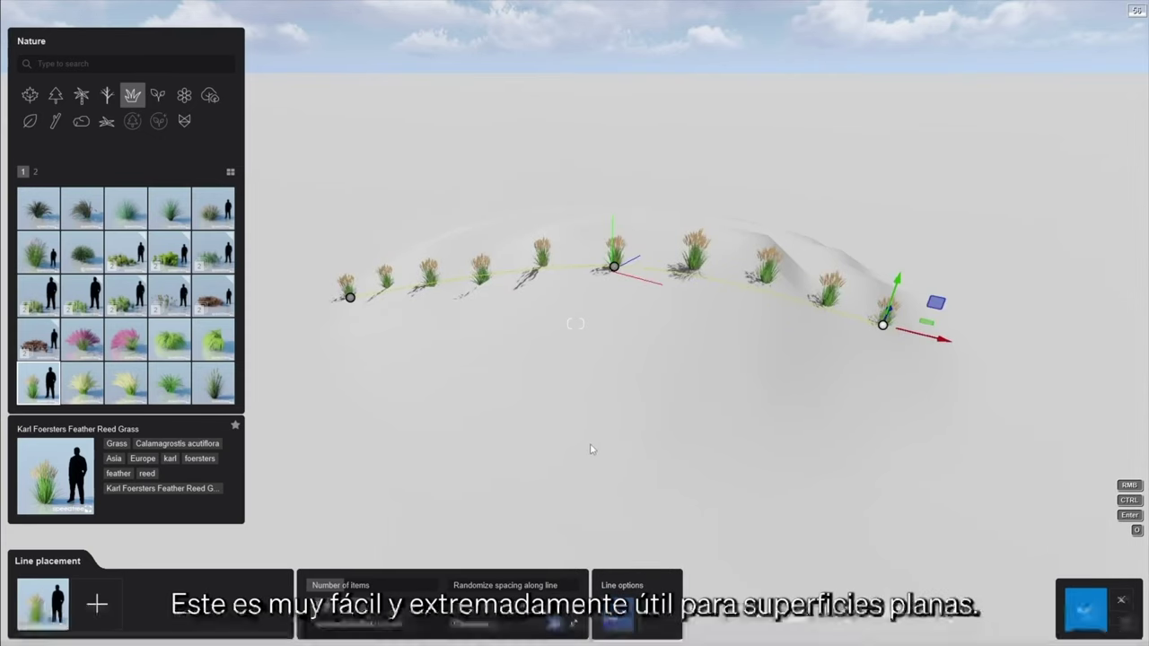
{"action": "key", "text": "w"}
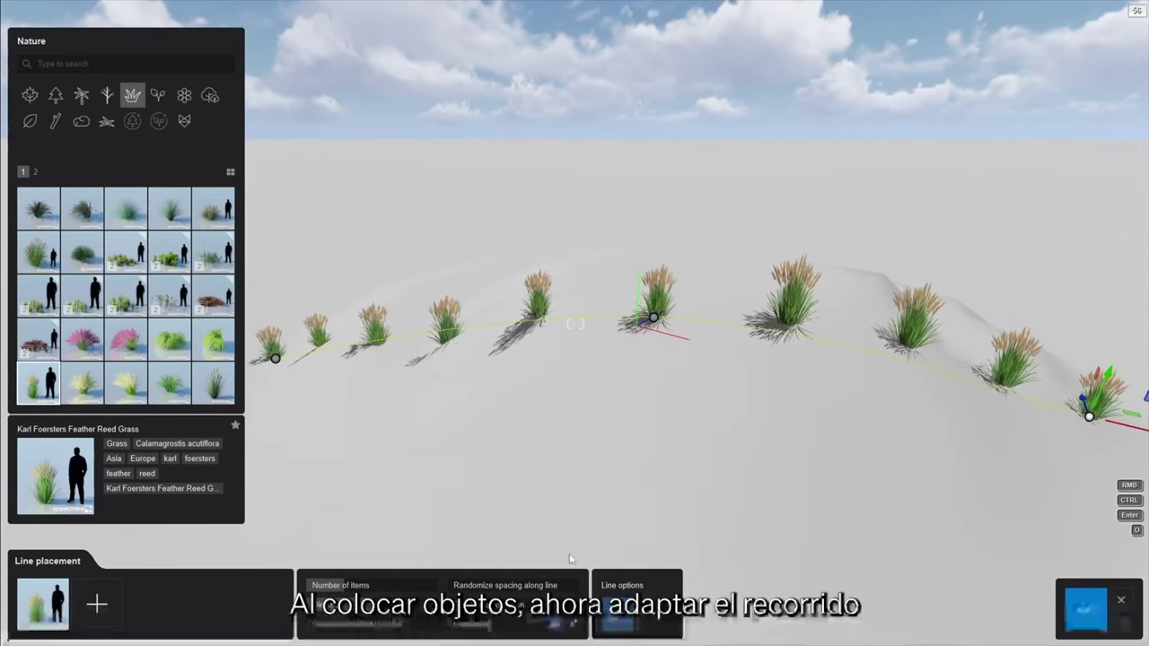
{"action": "left_click", "coordinate": [572, 628]}
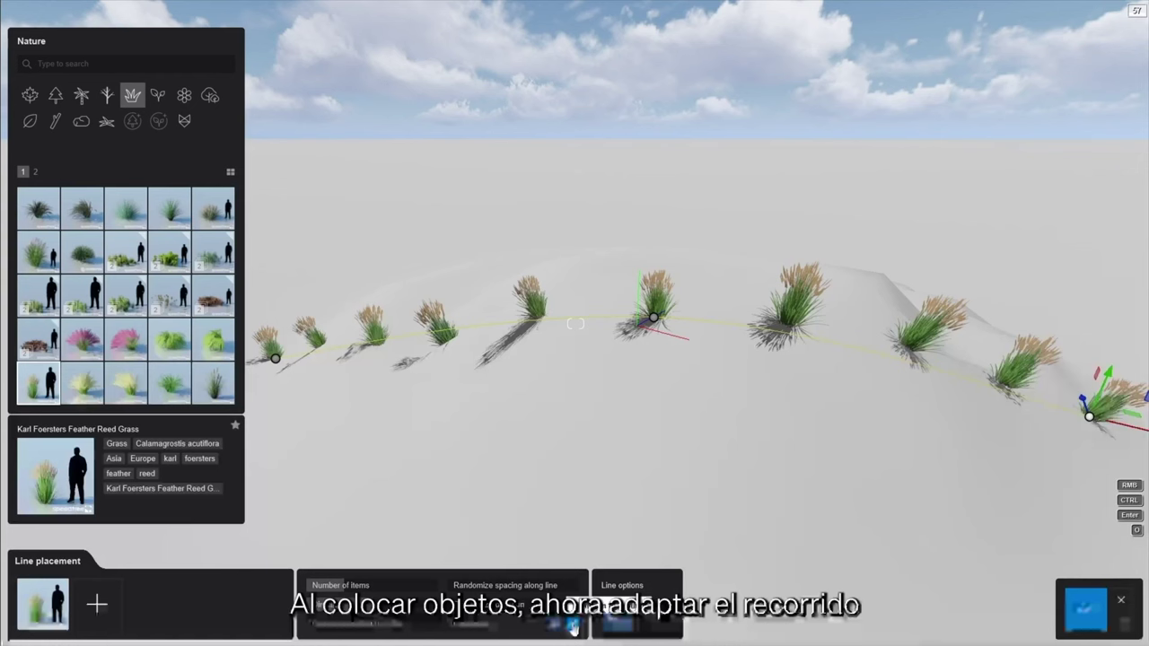
{"action": "left_click", "coordinate": [573, 628]}
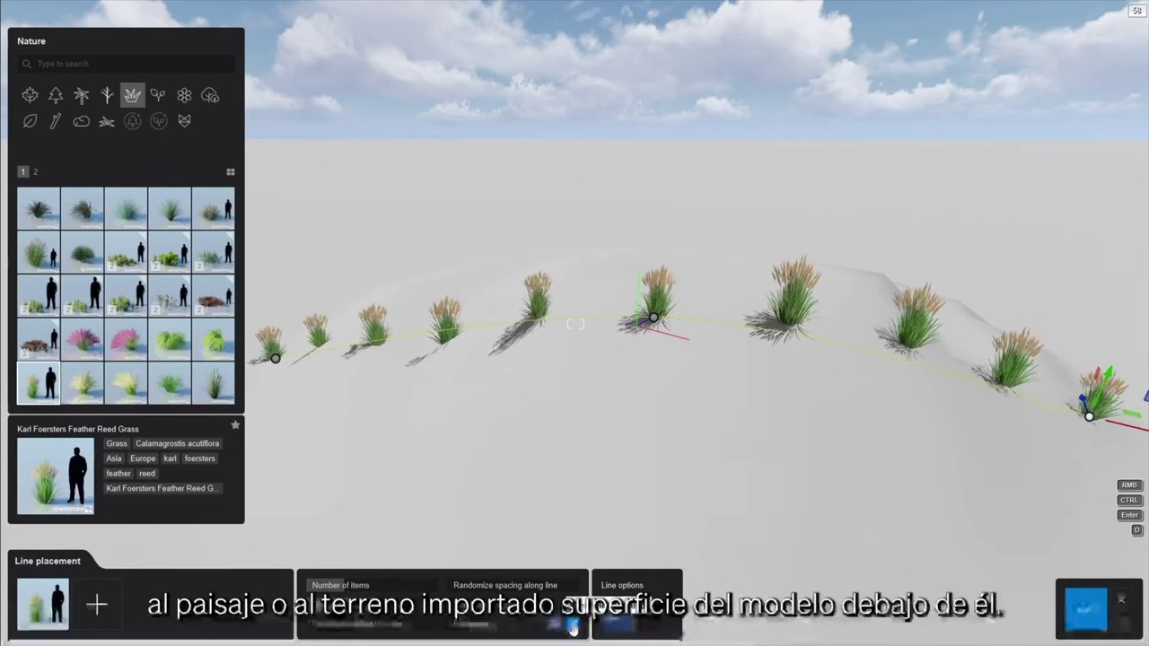
{"action": "left_click", "coordinate": [572, 629]}
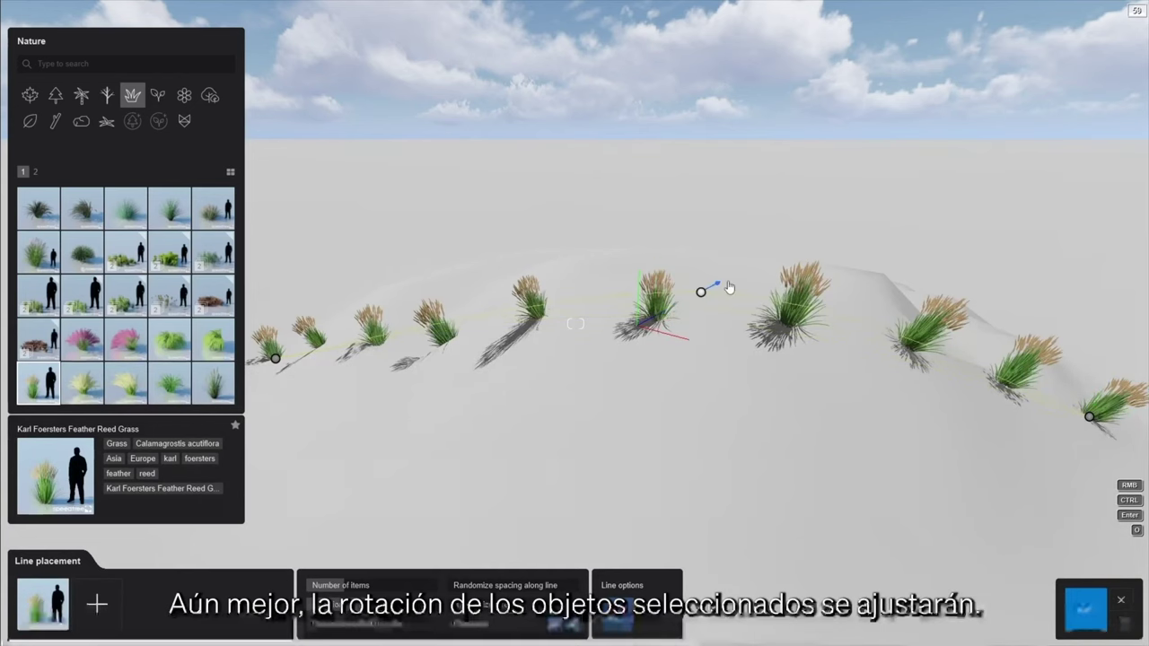
{"action": "left_click", "coordinate": [740, 275]}
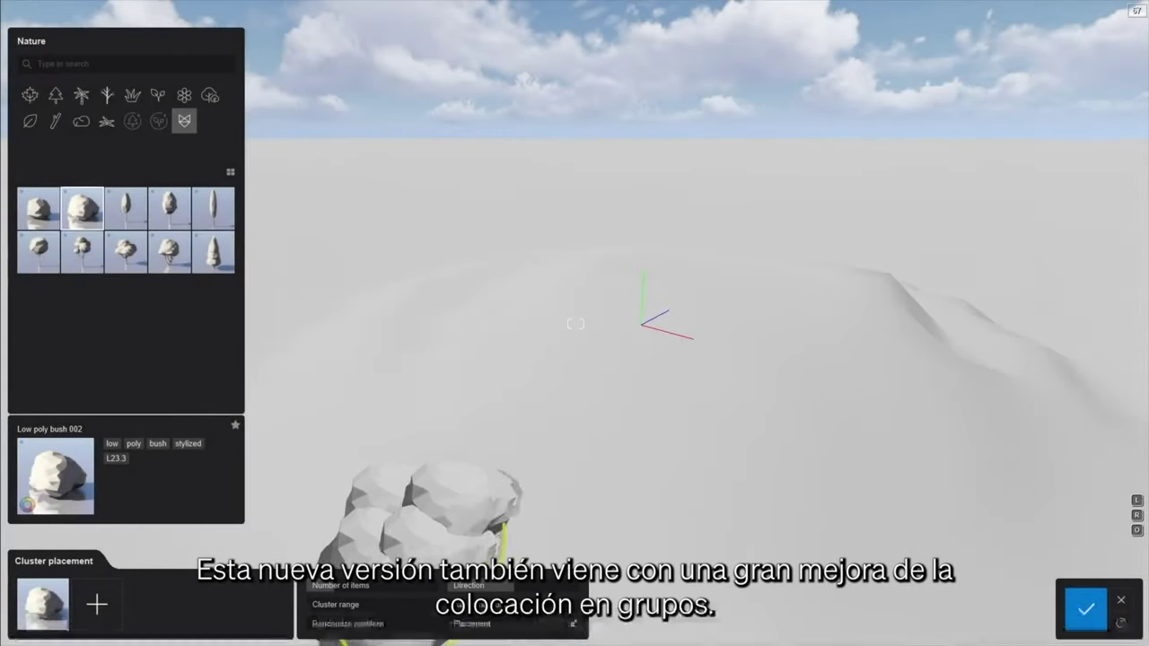
Spread a Low poly bush 002 cluster over the hill with more items, and place the mixed conifer and rough grass cluster across the field
{"action": "left_click_drag", "start_coordinate": [323, 604], "coordinate": [622, 395]}
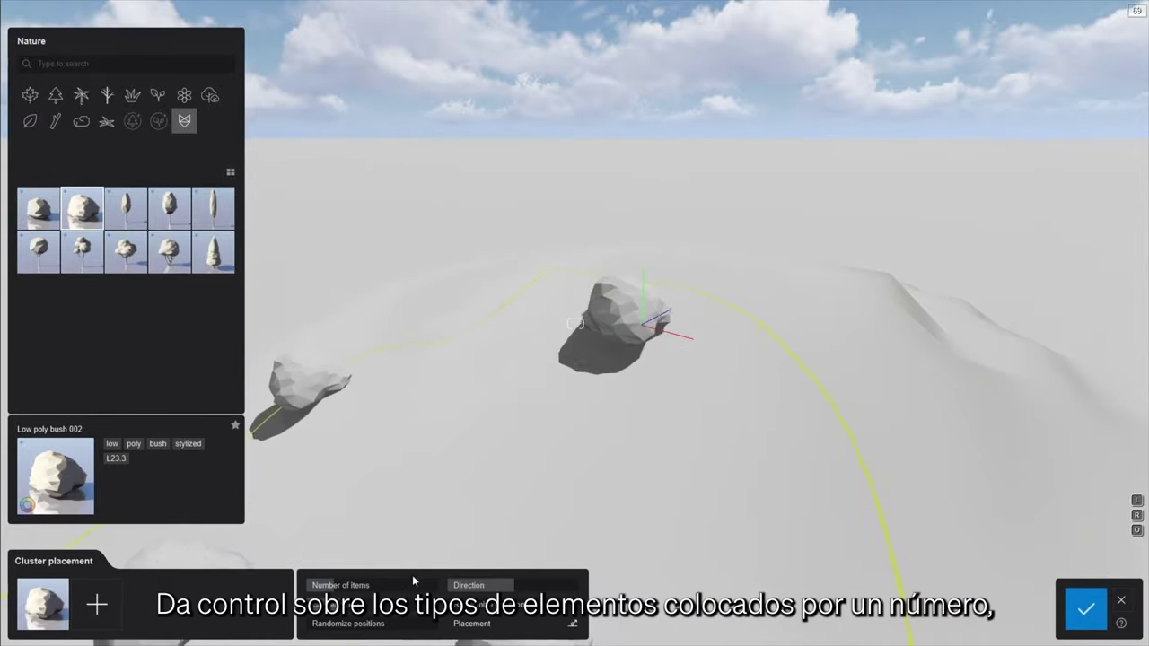
{"action": "left_click_drag", "start_coordinate": [348, 587], "coordinate": [377, 604]}
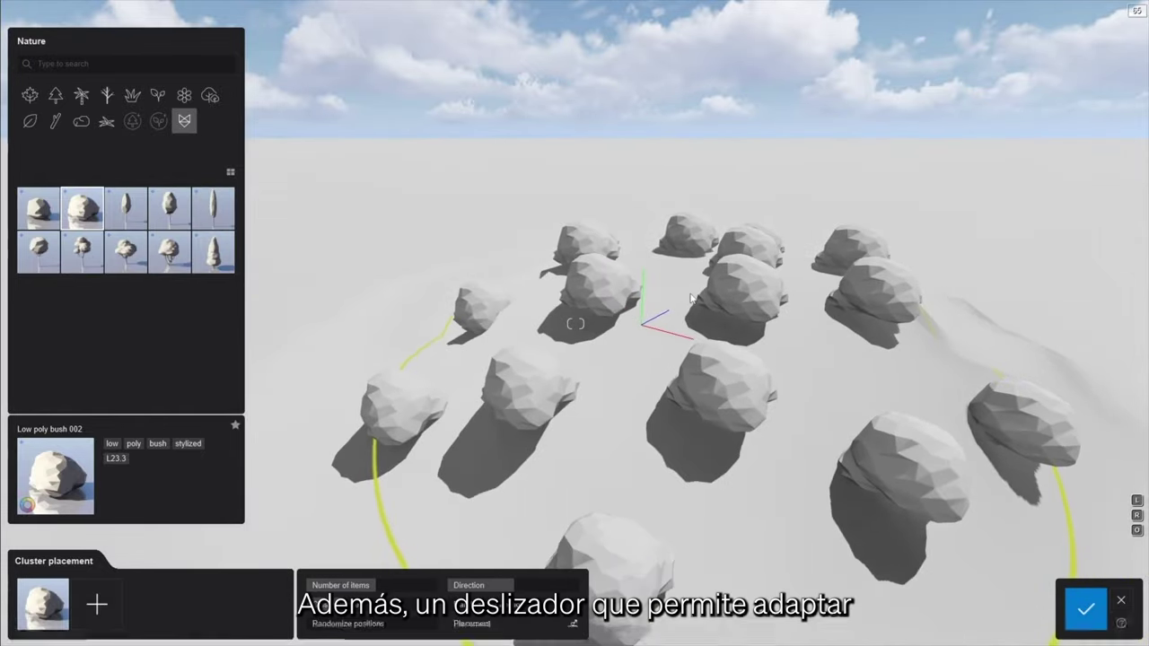
{"action": "scroll", "coordinate": [690, 299], "scroll_direction": "up", "scroll_amount": 5}
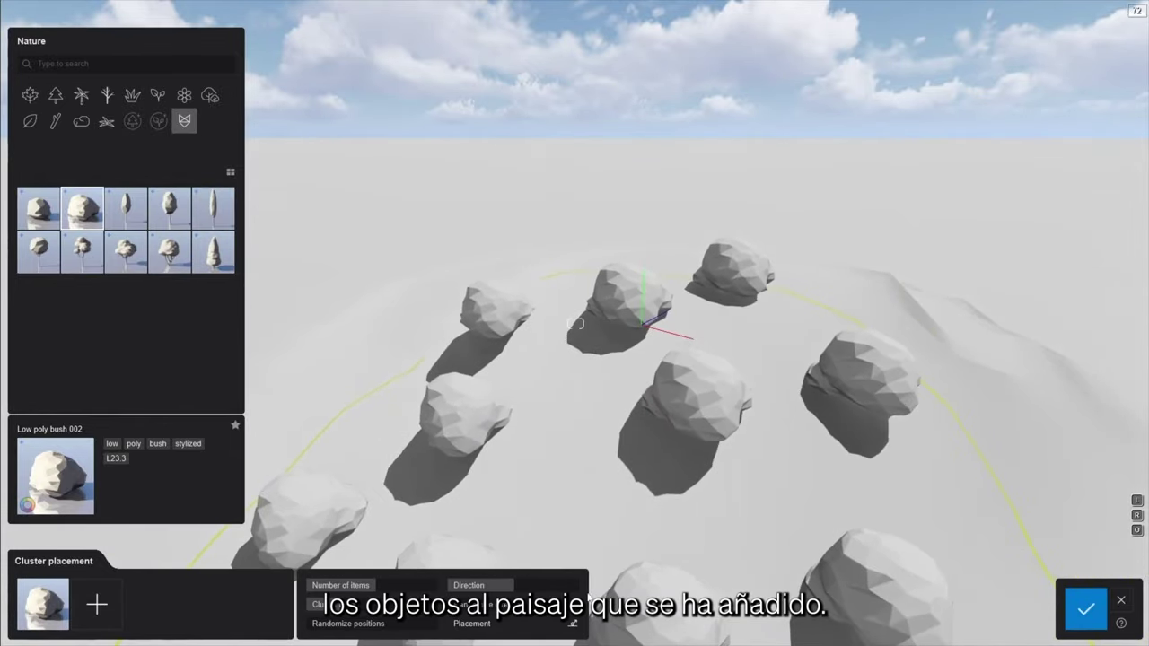
{"action": "scroll", "coordinate": [628, 359], "scroll_direction": "down", "scroll_amount": 5}
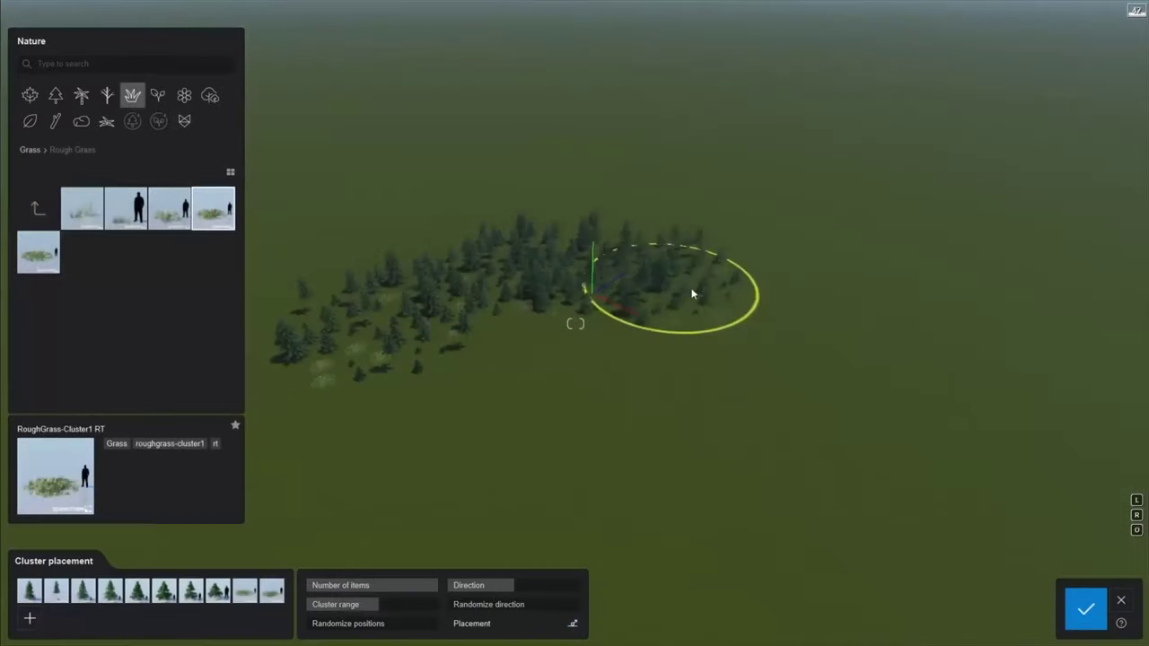
{"action": "mouse_move", "coordinate": [691, 290]}
{"action": "left_mouse_down"}
{"action": "mouse_move", "coordinate": [827, 349]}
{"action": "mouse_move", "coordinate": [883, 358]}
{"action": "mouse_move", "coordinate": [1014, 329]}
{"action": "left_mouse_up"}
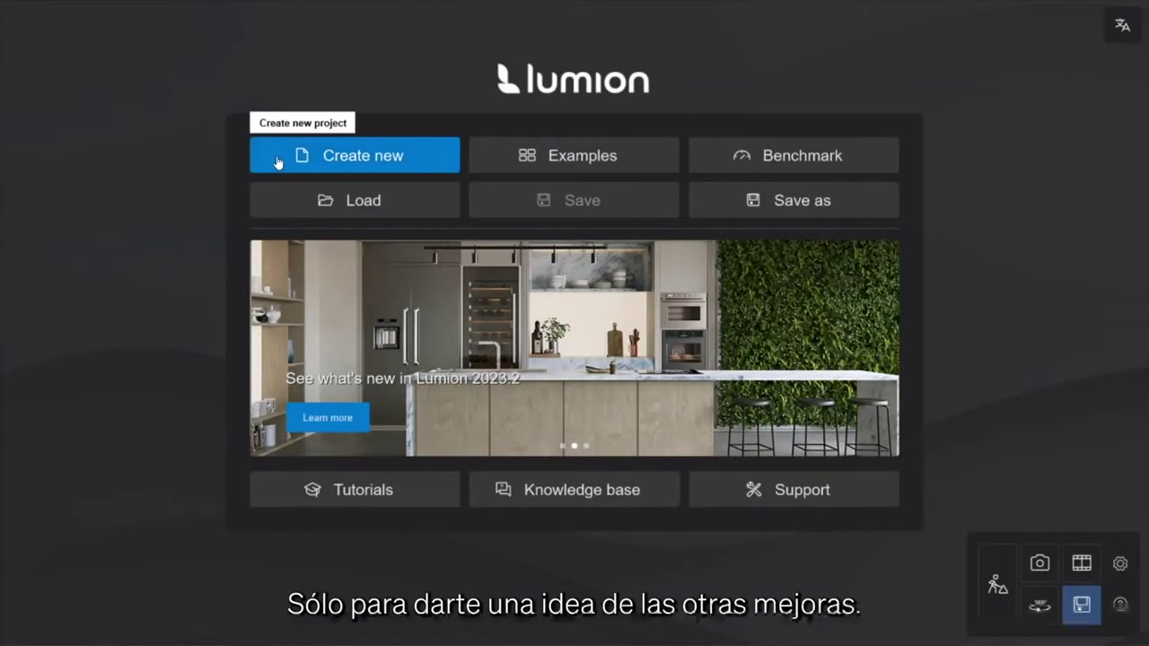
Start a new project, and open the render options for the Large - Raytraced photo with the Styrofoam effect
{"action": "left_click", "coordinate": [278, 162]}
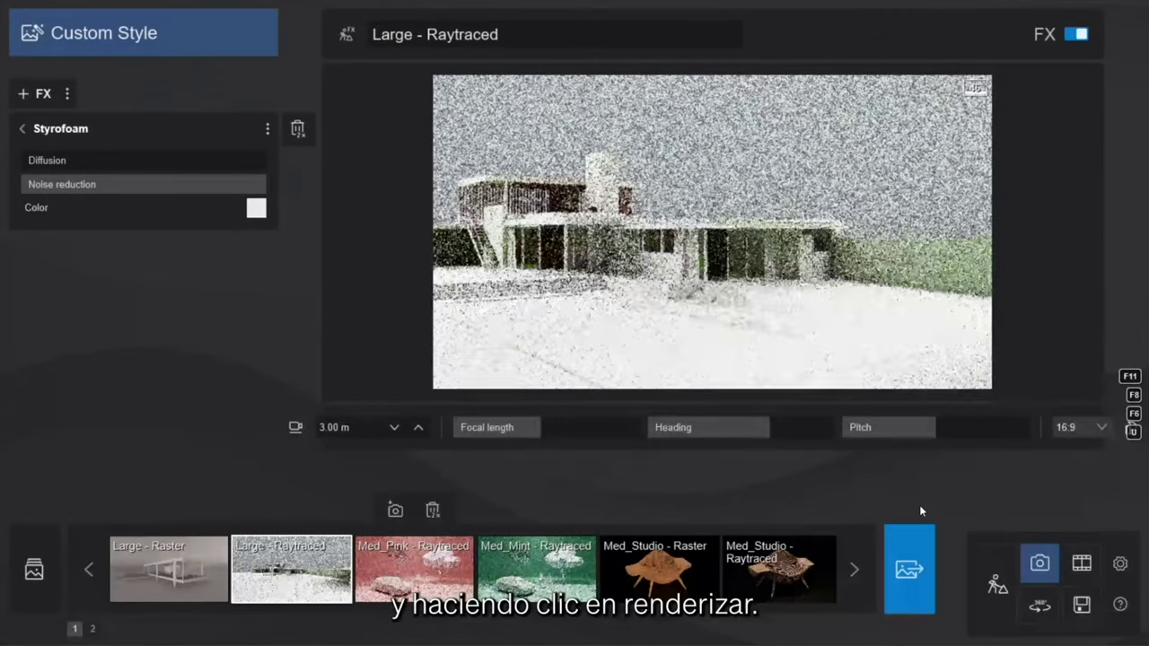
{"action": "left_click", "coordinate": [907, 572]}
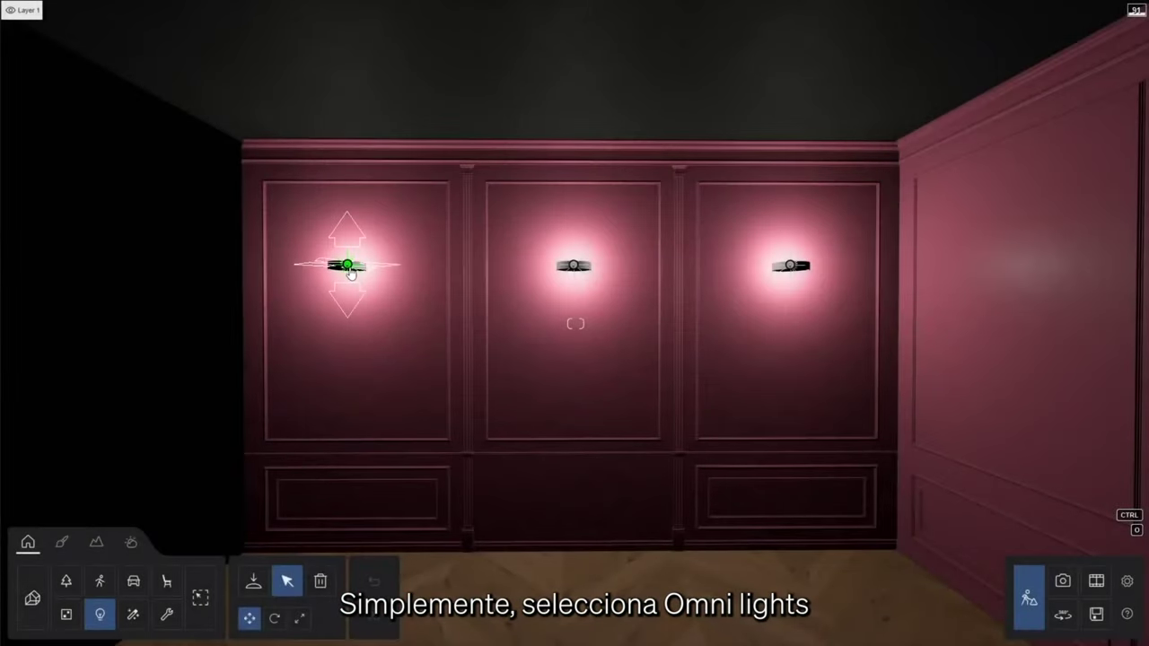
Load an IES profile for the omni light at the left wall lamp, and 08.ies for the one at the right wall lamp
{"action": "left_click", "coordinate": [348, 267]}
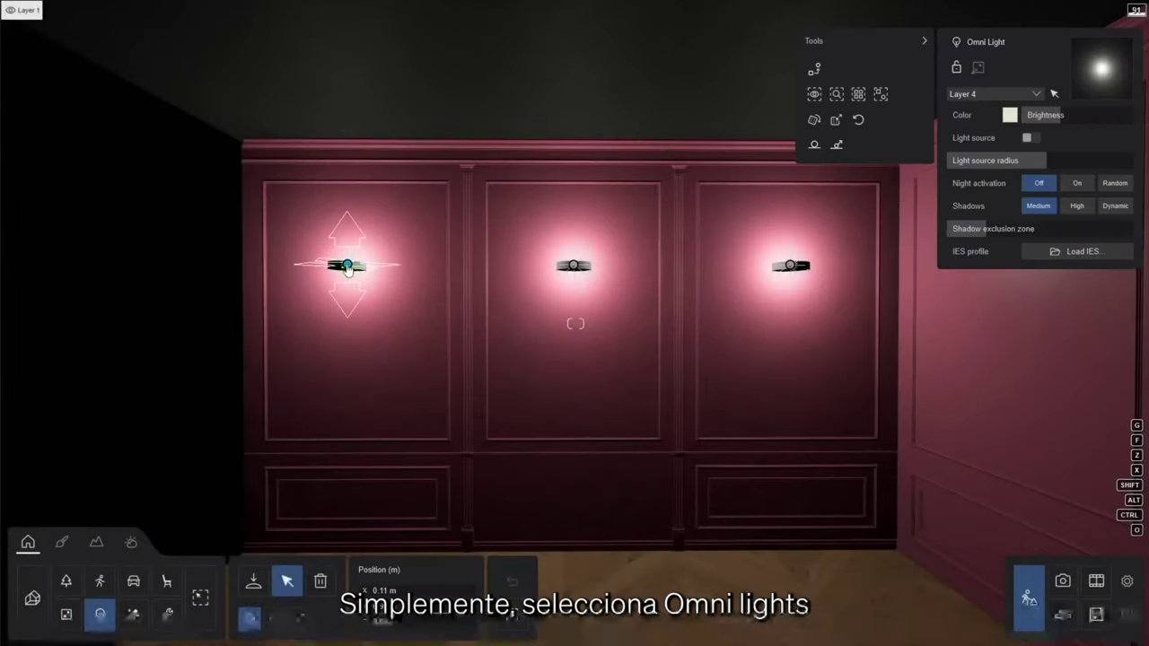
{"action": "left_click", "coordinate": [1043, 253]}
{"action": "double_click", "coordinate": [155, 77]}
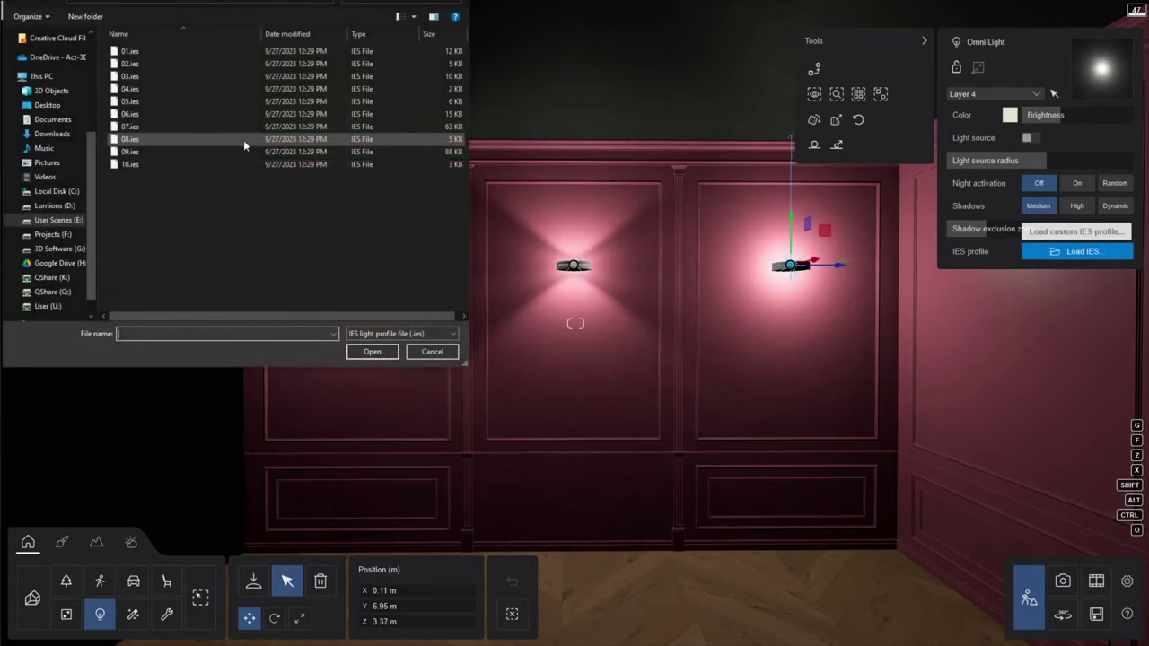
{"action": "double_click", "coordinate": [243, 142]}
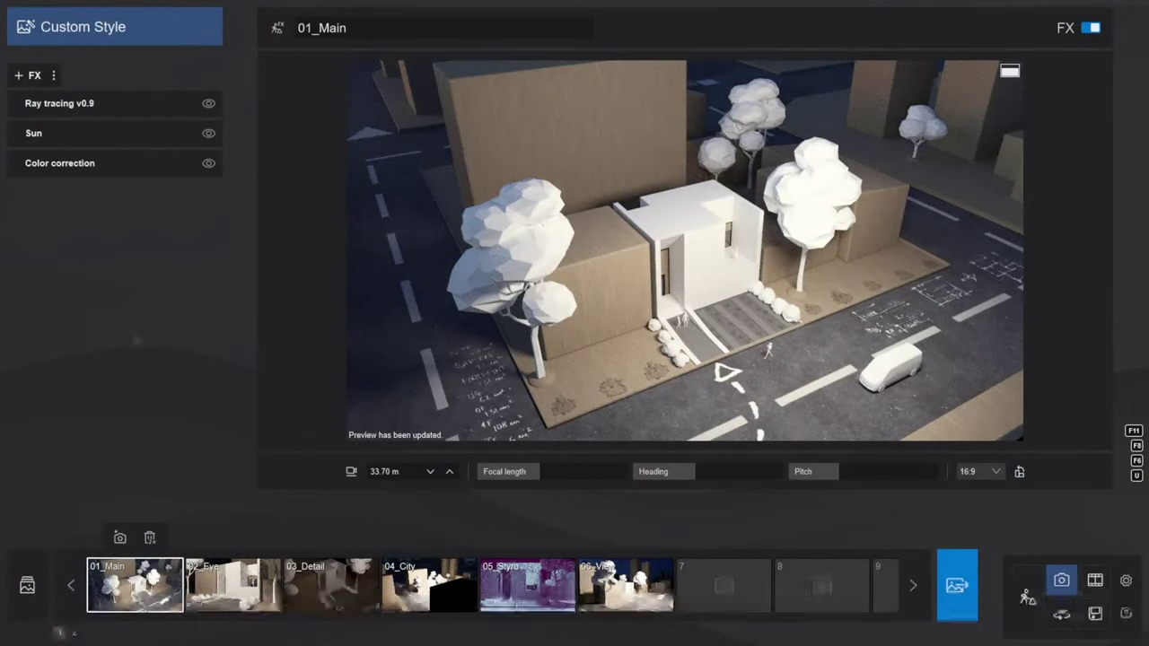
Add the Real skies effect to the 06_View photo and load Sky.hdr as its custom HDRI sky
{"action": "left_click", "coordinate": [625, 585]}
{"action": "left_click", "coordinate": [34, 77]}
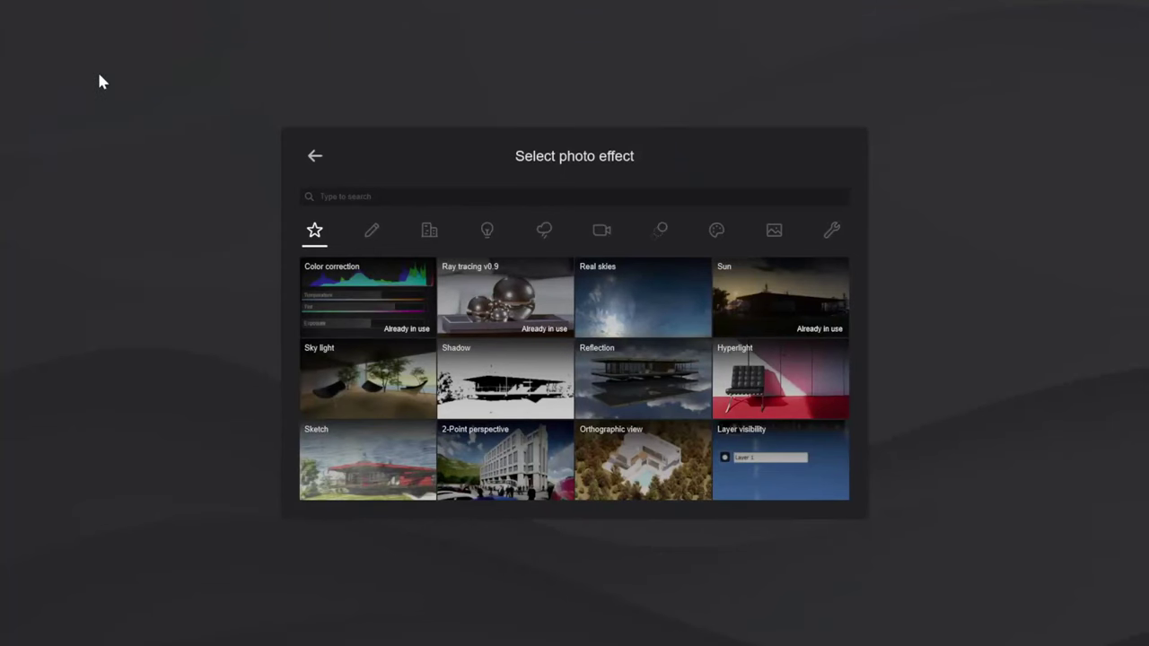
{"action": "left_click", "coordinate": [598, 301]}
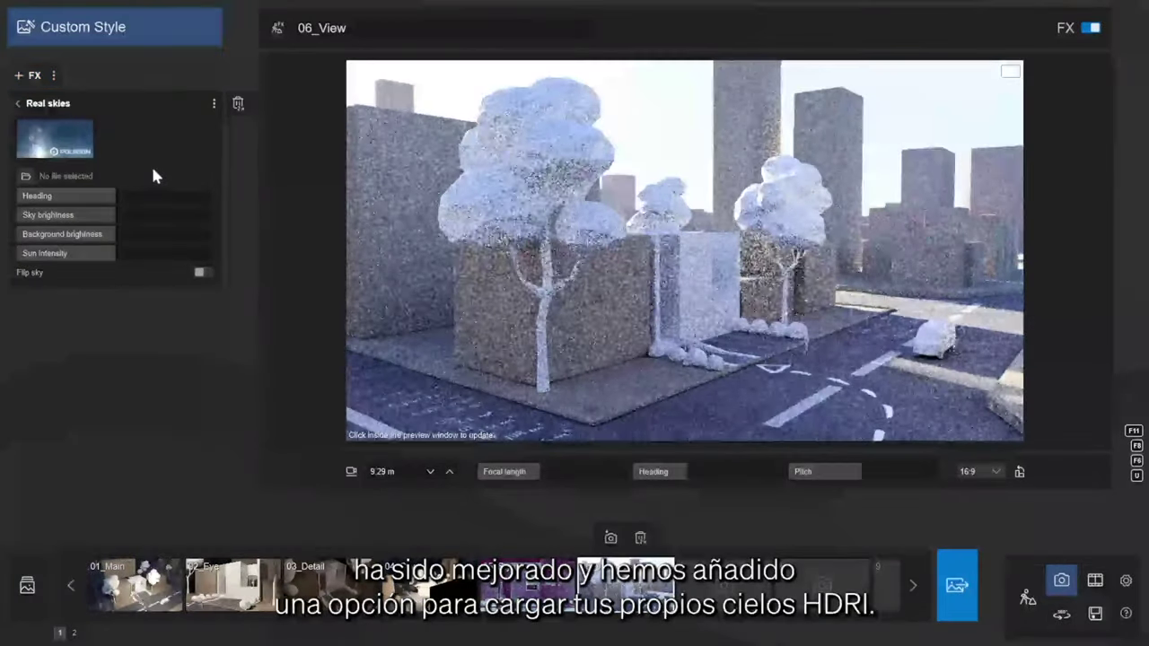
{"action": "left_click", "coordinate": [28, 178]}
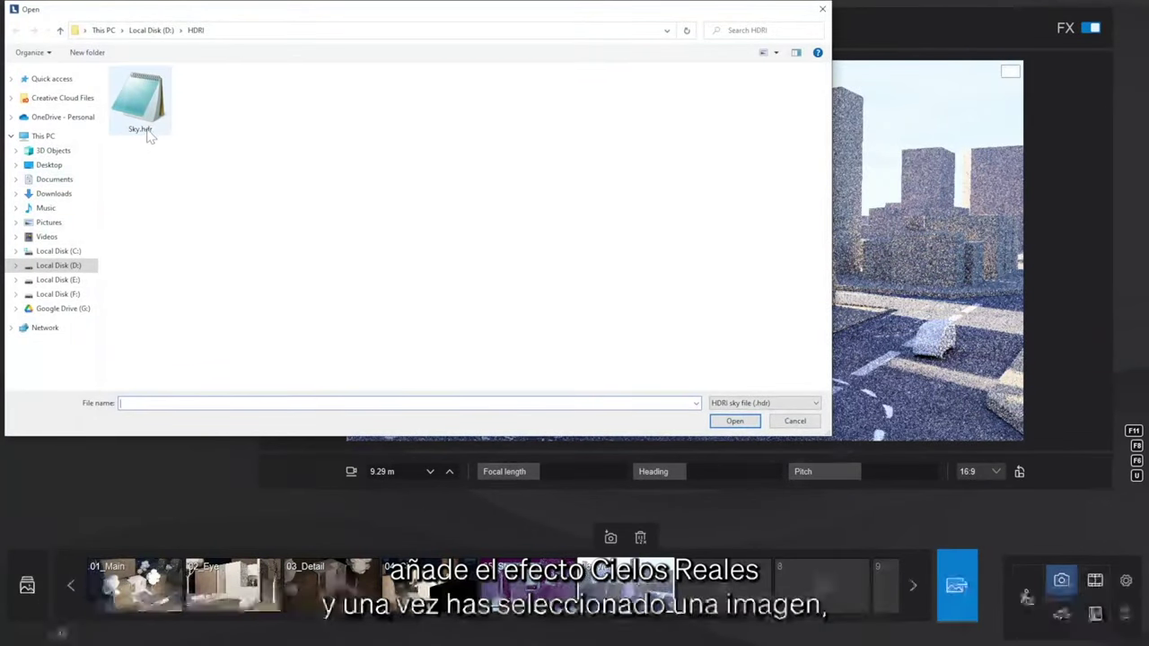
{"action": "double_click", "coordinate": [143, 103]}
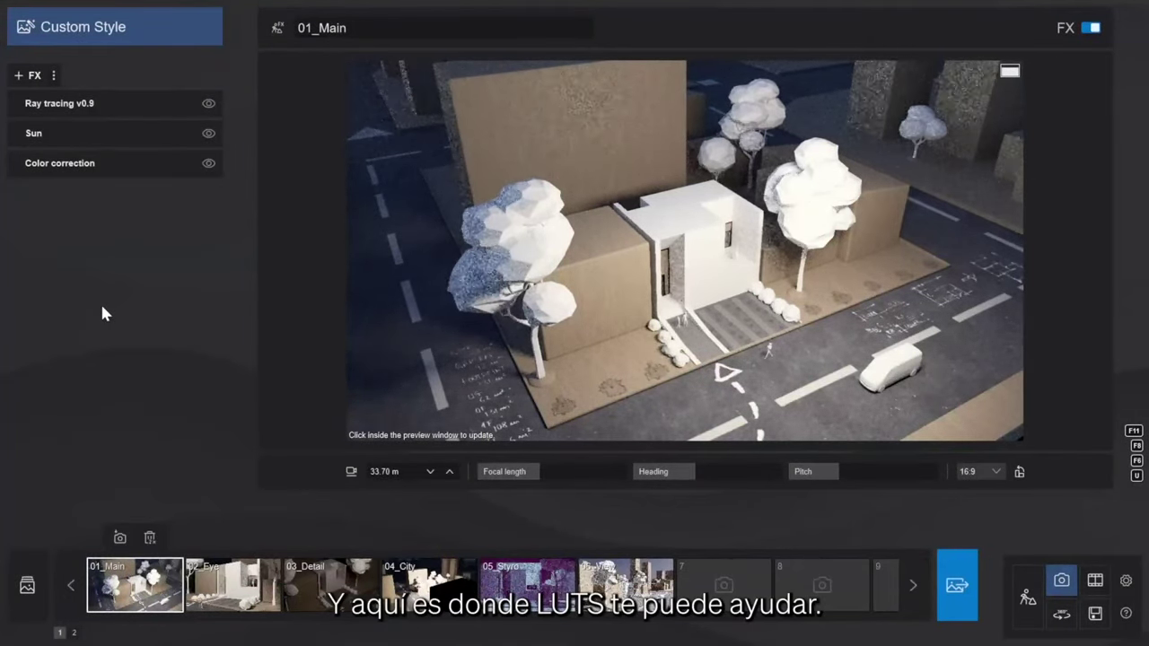
Set the LUT preset of the 01_Main photo's Color correction effect to Retro stylized 2
{"action": "left_click", "coordinate": [123, 170]}
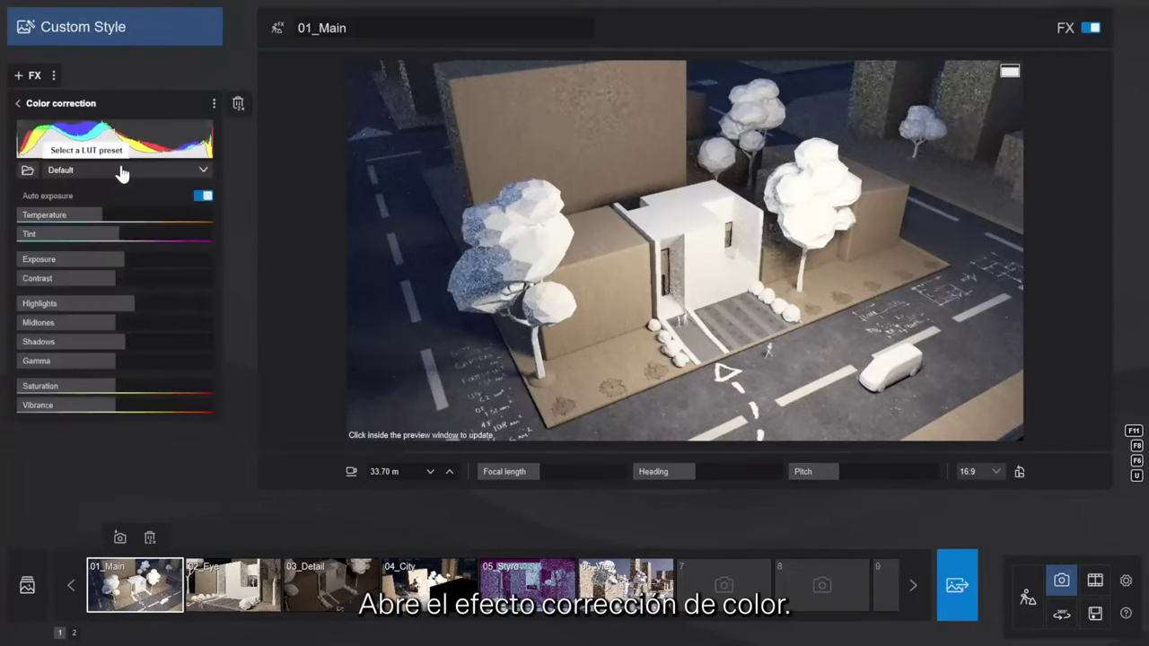
{"action": "left_click", "coordinate": [203, 172]}
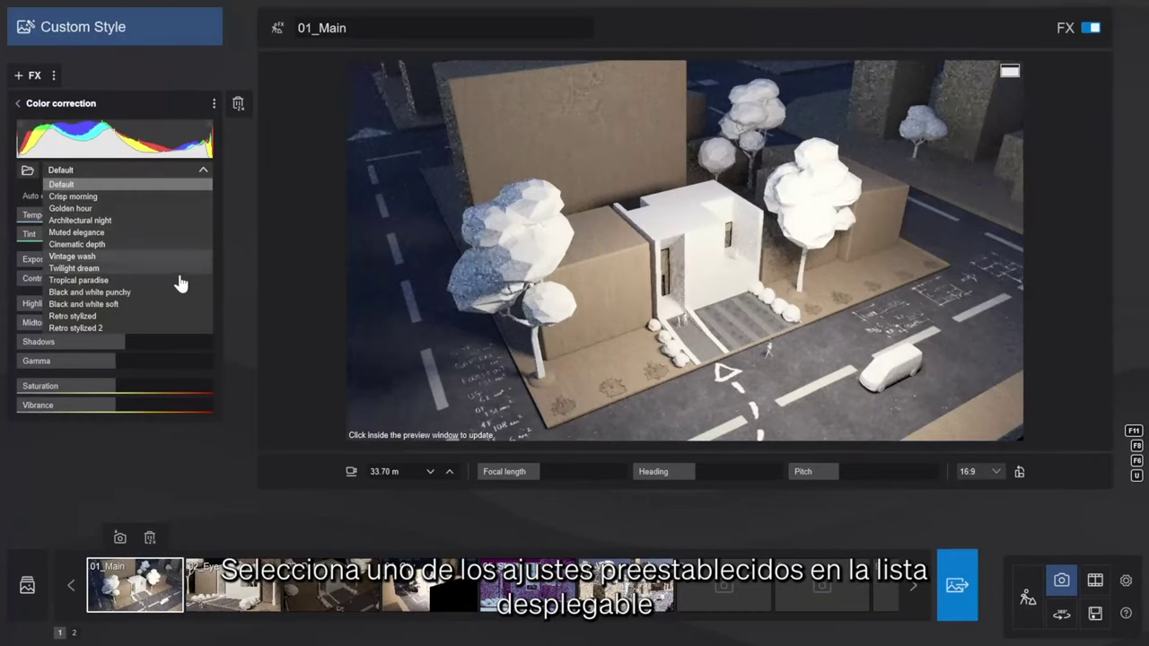
{"action": "left_click", "coordinate": [179, 328]}
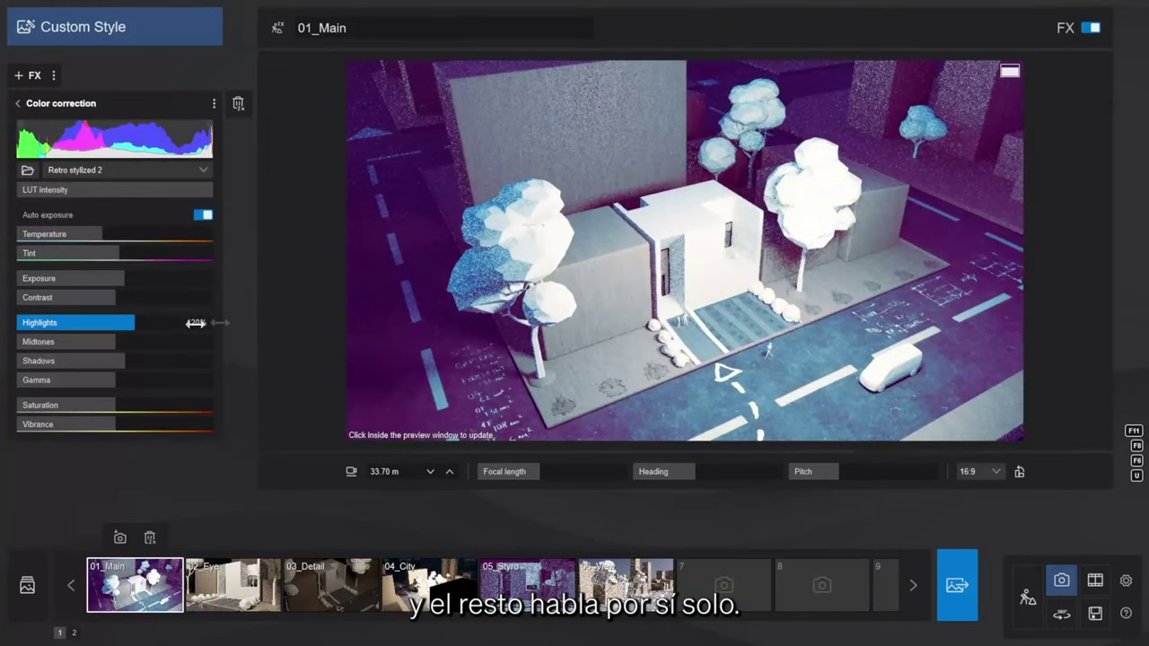